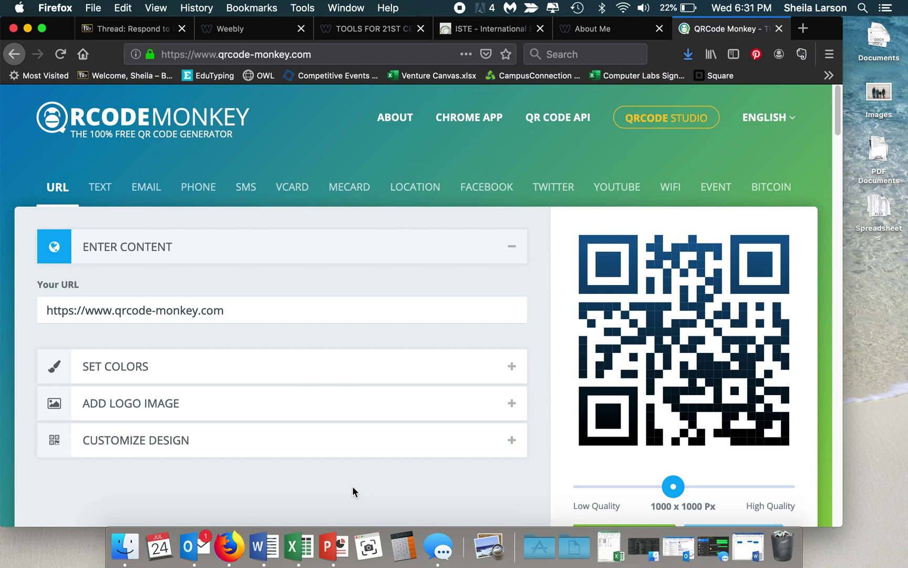
{"action": "left_click_drag", "start_coordinate": [225, 310], "coordinate": [2, 304]}
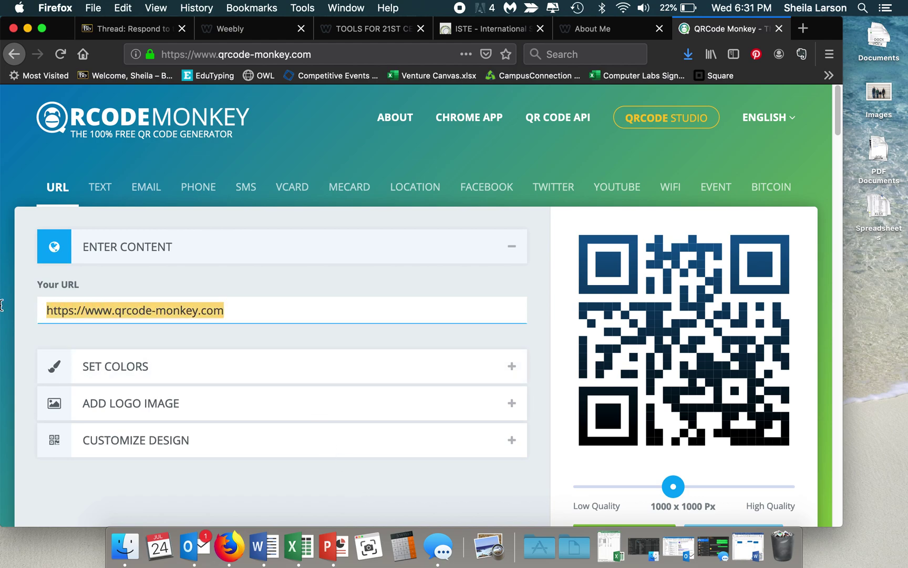
{"action": "type", "text": "https://vchsmarketing.weebly.com/"}
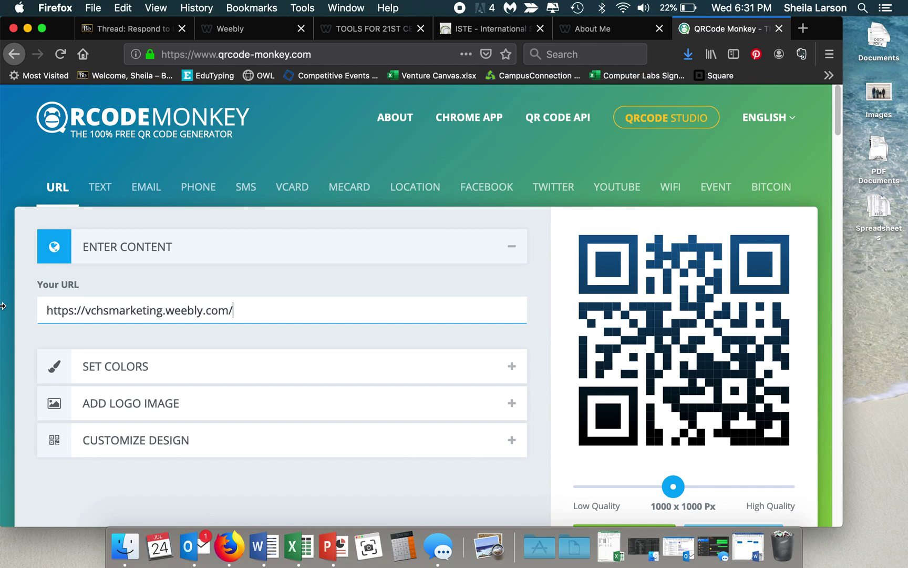
{"action": "left_click", "coordinate": [106, 373]}
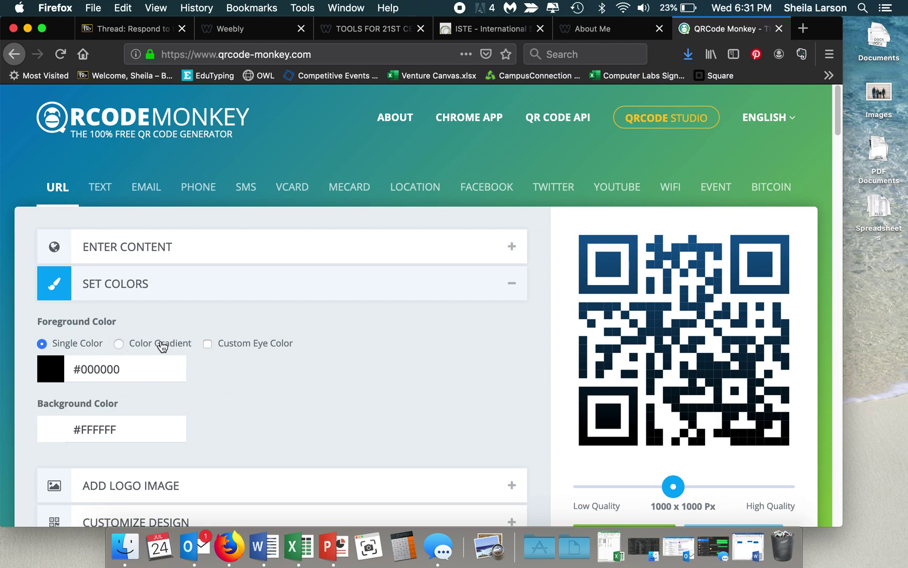
Set the QR foreground colour to magenta #DC36B0.
{"action": "left_click", "coordinate": [57, 378]}
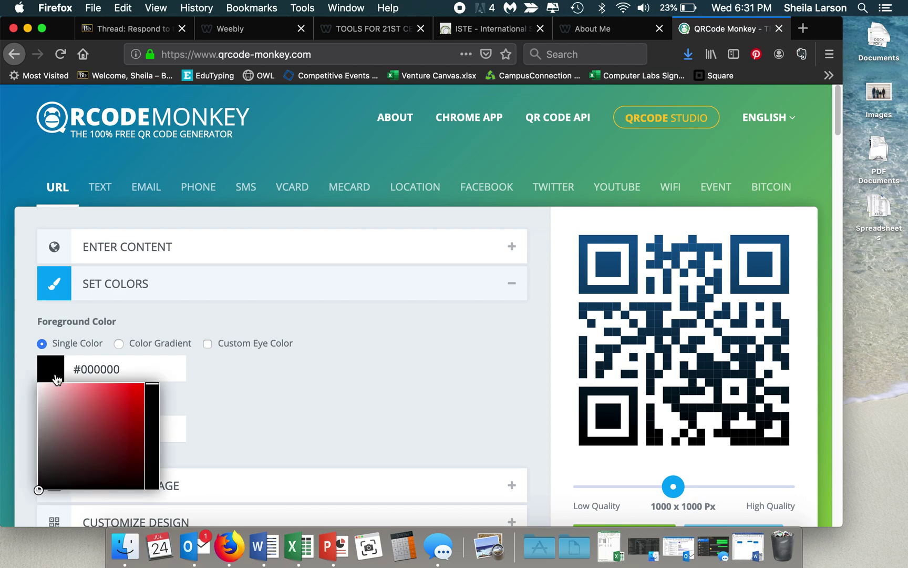
{"action": "mouse_move", "coordinate": [37, 488]}
{"action": "left_mouse_down"}
{"action": "mouse_move", "coordinate": [87, 398]}
{"action": "mouse_move", "coordinate": [151, 388]}
{"action": "mouse_move", "coordinate": [153, 397]}
{"action": "left_mouse_up"}
{"action": "left_click", "coordinate": [224, 396]}
Try a dark background colour, then return the background to pure white #FFFFFF.
{"action": "left_click", "coordinate": [99, 428]}
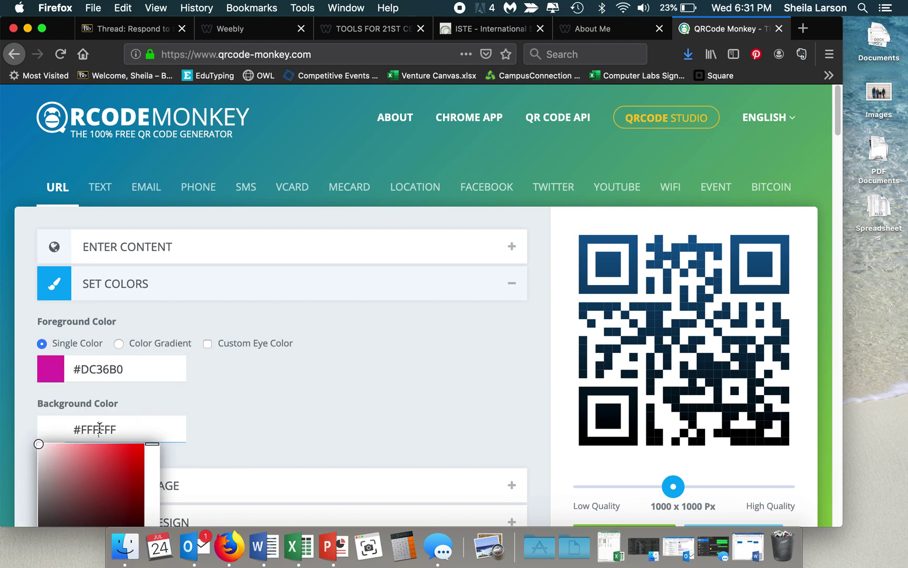
{"action": "left_click_drag", "start_coordinate": [39, 447], "coordinate": [37, 534]}
{"action": "left_click", "coordinate": [208, 430]}
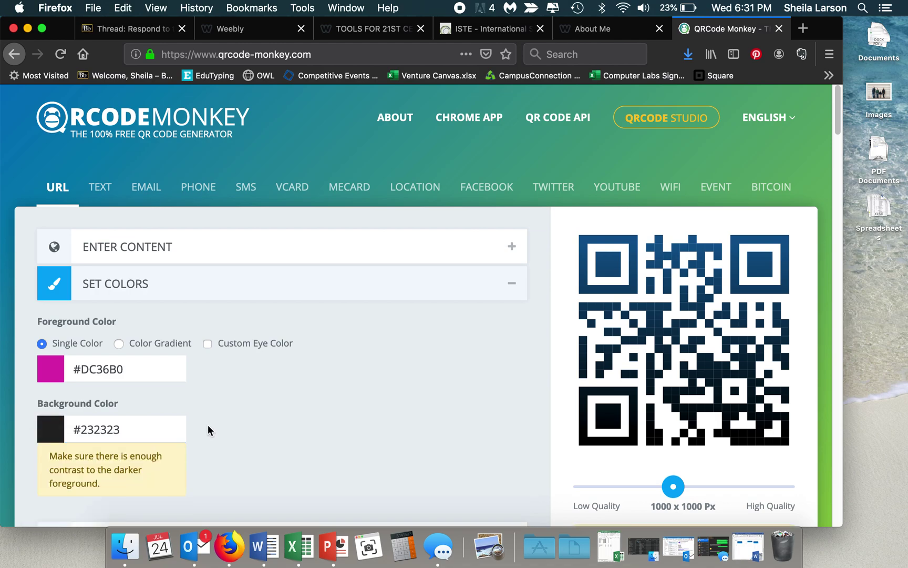
{"action": "left_click", "coordinate": [139, 427]}
{"action": "left_click", "coordinate": [40, 444]}
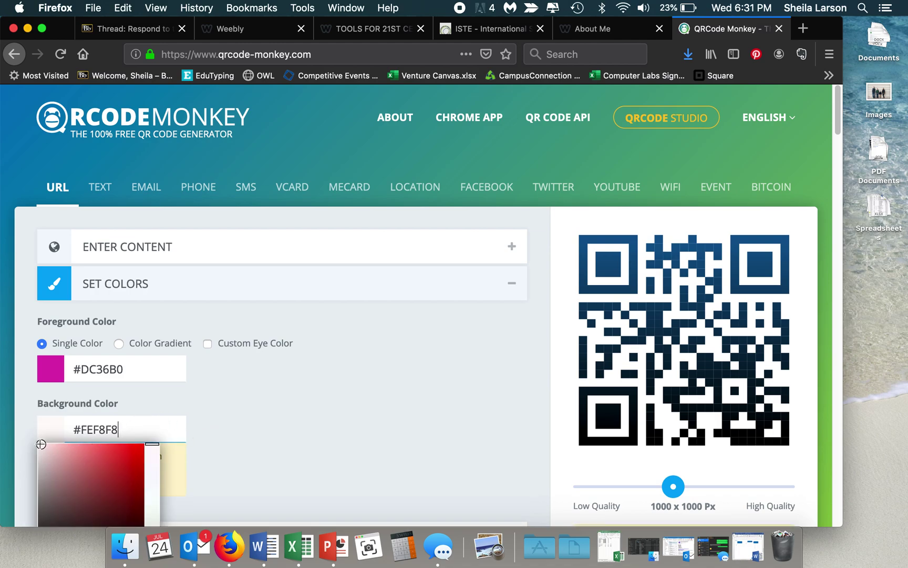
{"action": "left_click_drag", "start_coordinate": [40, 444], "coordinate": [36, 442]}
{"action": "left_click", "coordinate": [192, 407]}
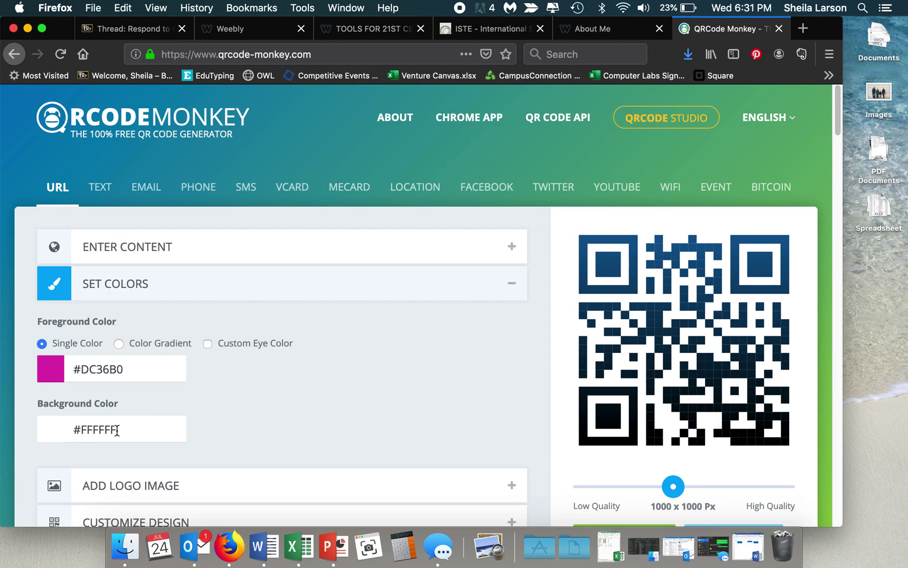
Try the logo upload option but add no logo, then expand Customize Design.
{"action": "scroll", "coordinate": [248, 428], "scroll_direction": "down", "scroll_amount": 5}
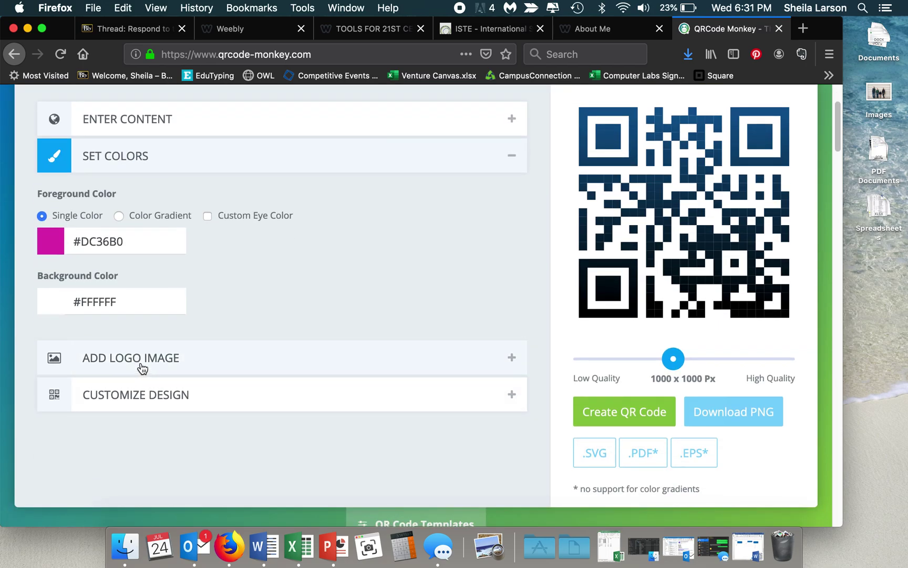
{"action": "left_click", "coordinate": [142, 363]}
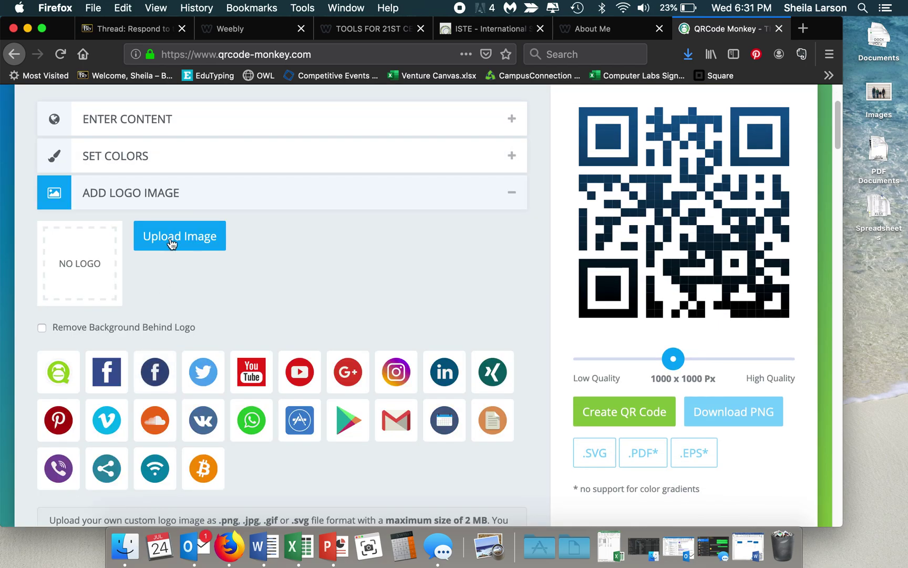
{"action": "left_click", "coordinate": [171, 242]}
{"action": "scroll", "coordinate": [349, 291], "scroll_direction": "down", "scroll_amount": 5}
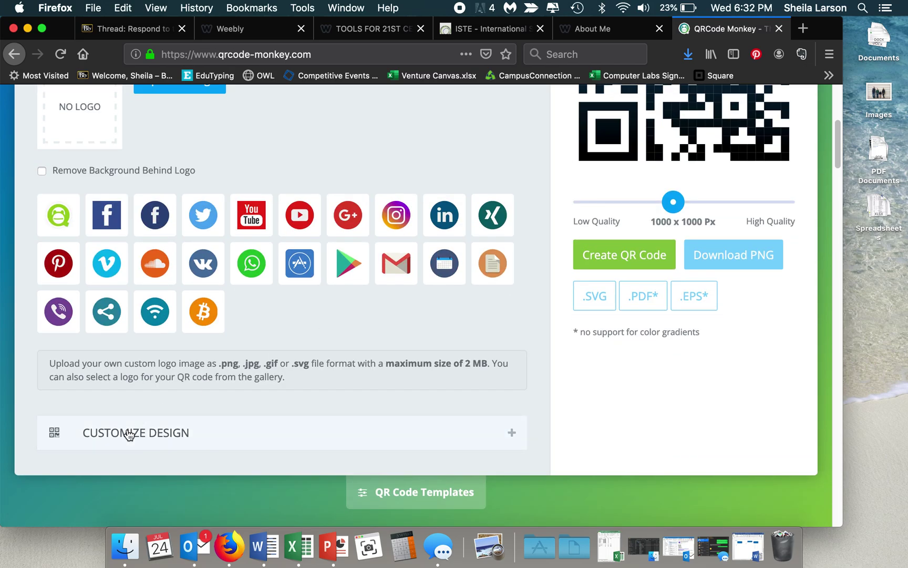
{"action": "left_click", "coordinate": [129, 433]}
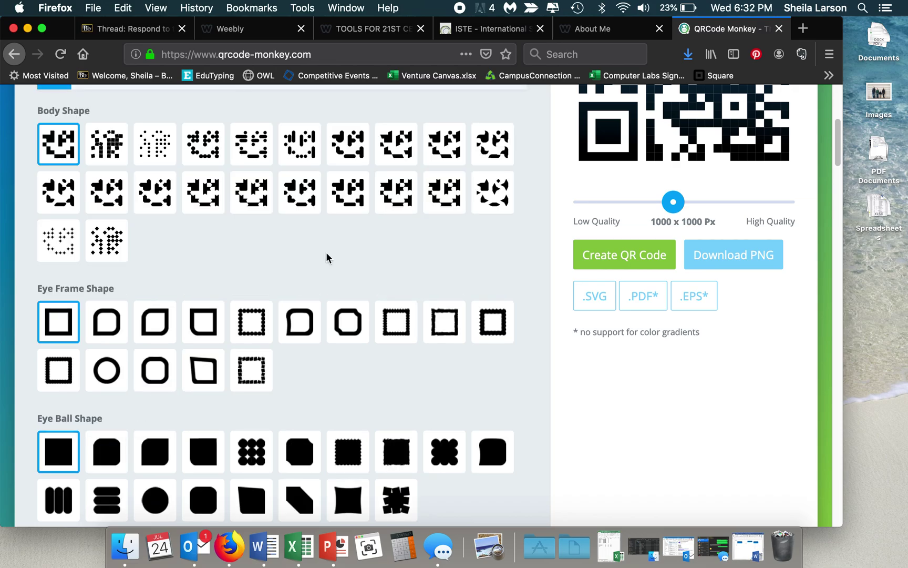
Choose the dotted body, rounded-square eye frames and clover-shaped eye balls.
{"action": "scroll", "coordinate": [534, 211], "scroll_direction": "up", "scroll_amount": 4}
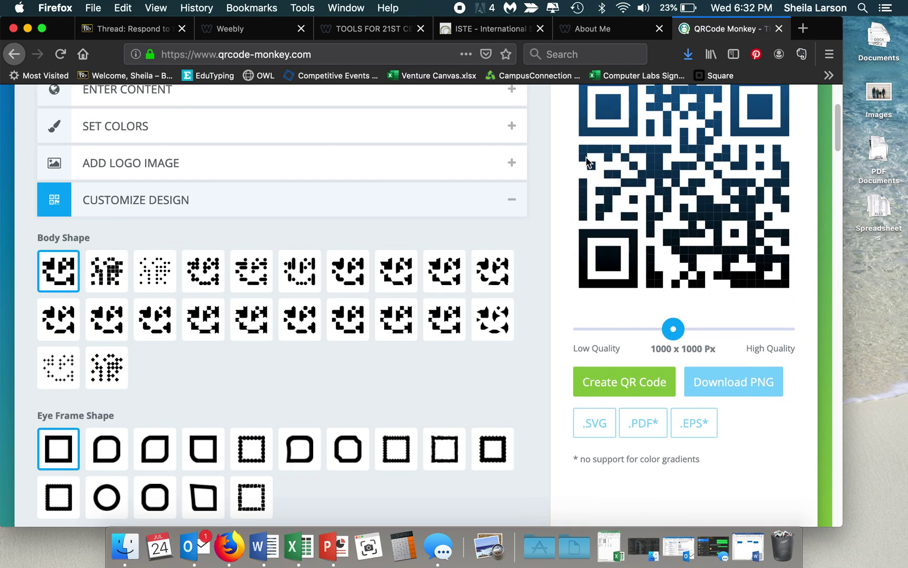
{"action": "left_click", "coordinate": [162, 273]}
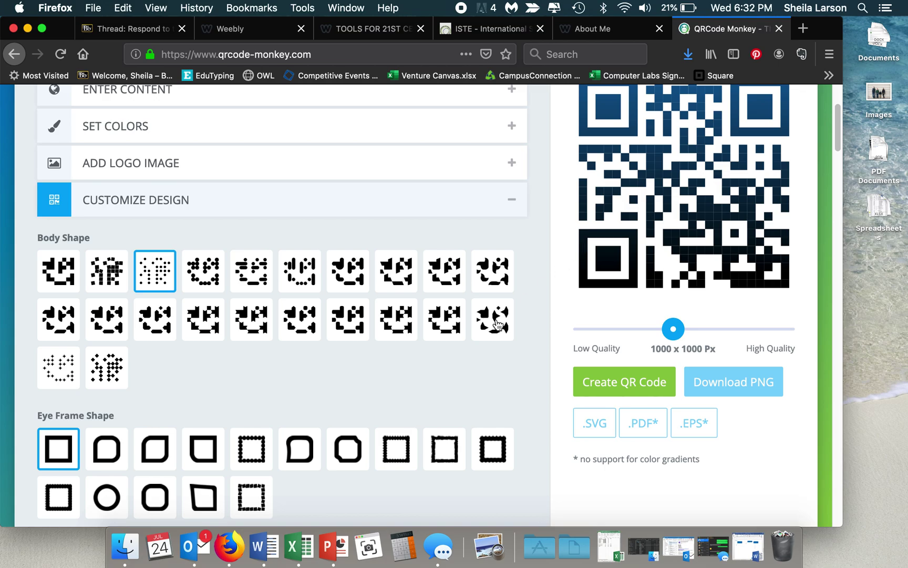
{"action": "left_click", "coordinate": [153, 497]}
{"action": "scroll", "coordinate": [315, 368], "scroll_direction": "down", "scroll_amount": 1}
{"action": "scroll", "coordinate": [319, 373], "scroll_direction": "down", "scroll_amount": 5}
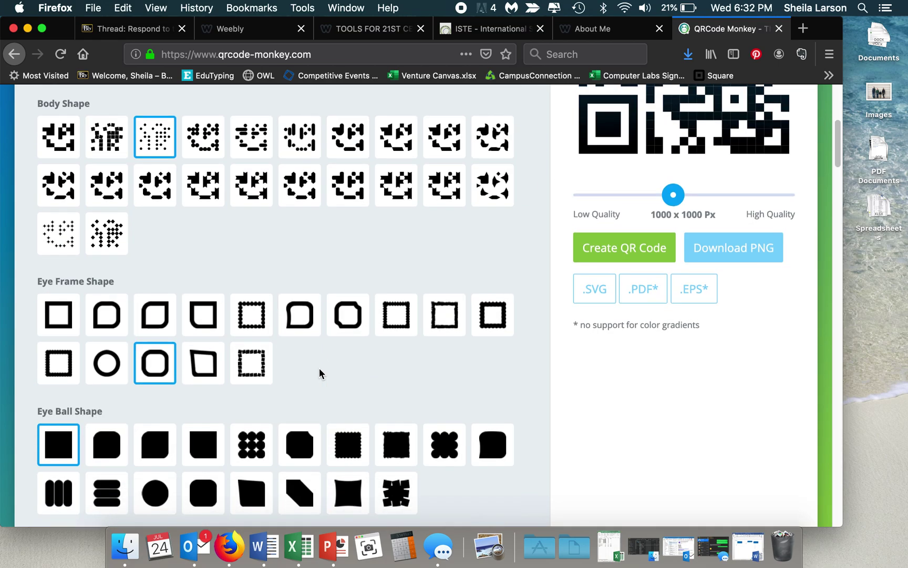
{"action": "left_click", "coordinate": [445, 450]}
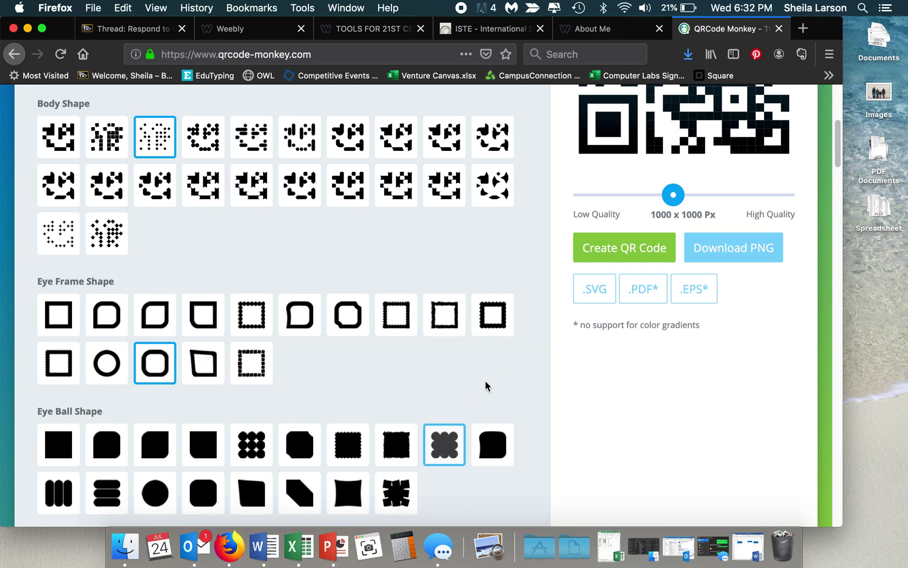
{"action": "scroll", "coordinate": [527, 245], "scroll_direction": "up", "scroll_amount": 3}
{"action": "scroll", "coordinate": [527, 243], "scroll_direction": "up", "scroll_amount": 3}
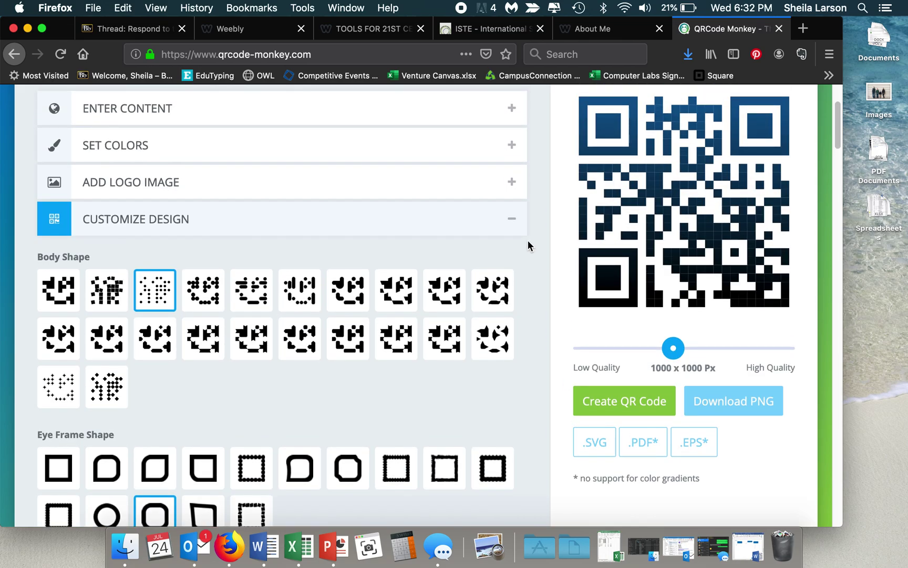
Generate the QR code and download the PNG to the Desktop as website.png.
{"action": "left_click", "coordinate": [618, 403]}
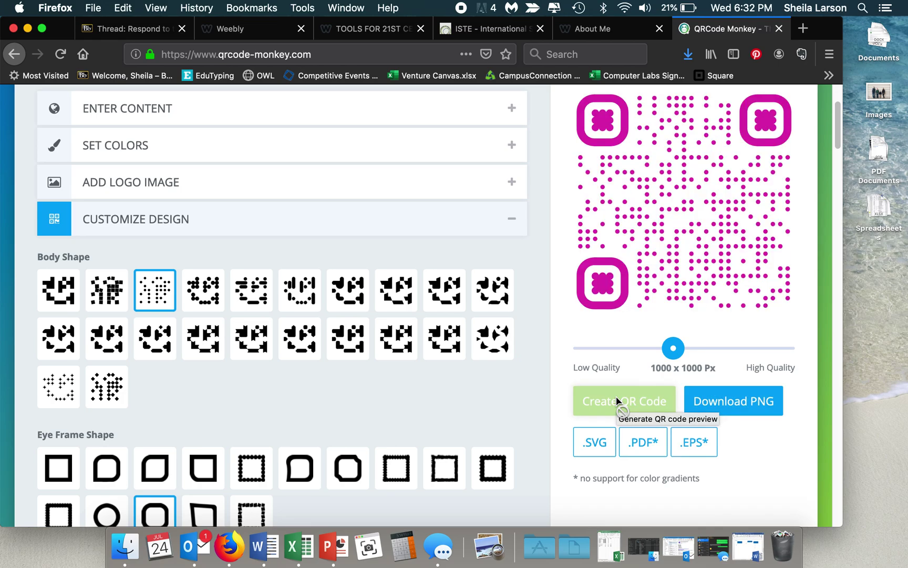
{"action": "scroll", "coordinate": [783, 324], "scroll_direction": "up", "scroll_amount": 2}
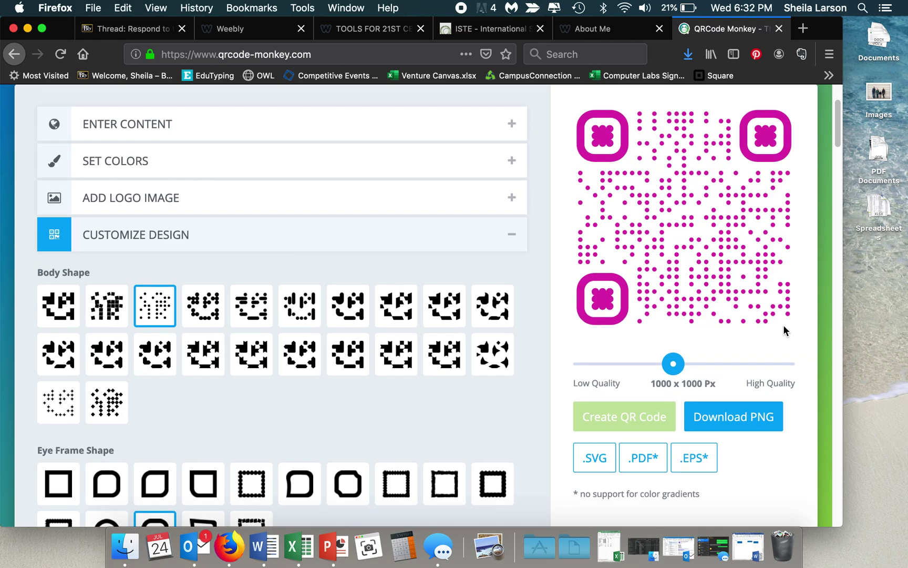
{"action": "left_click", "coordinate": [721, 459]}
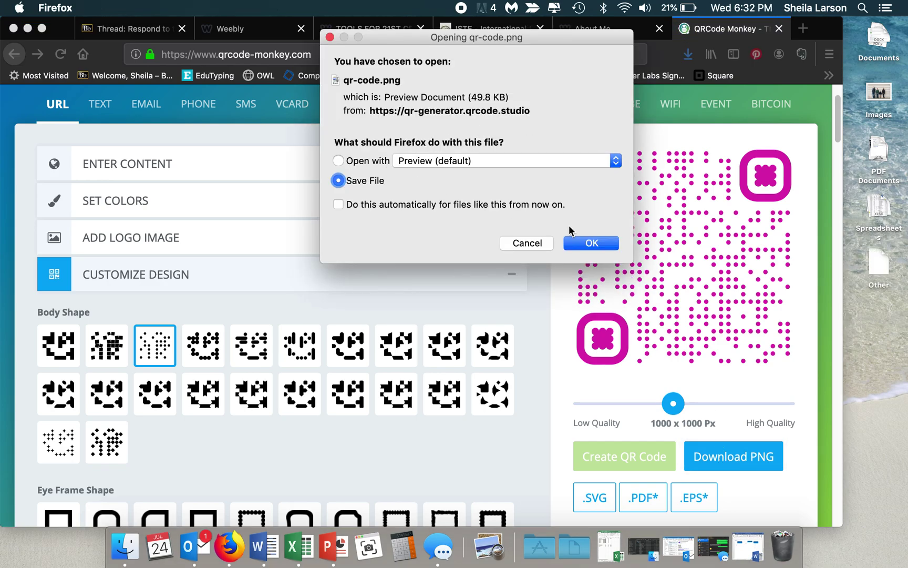
{"action": "left_click", "coordinate": [605, 247]}
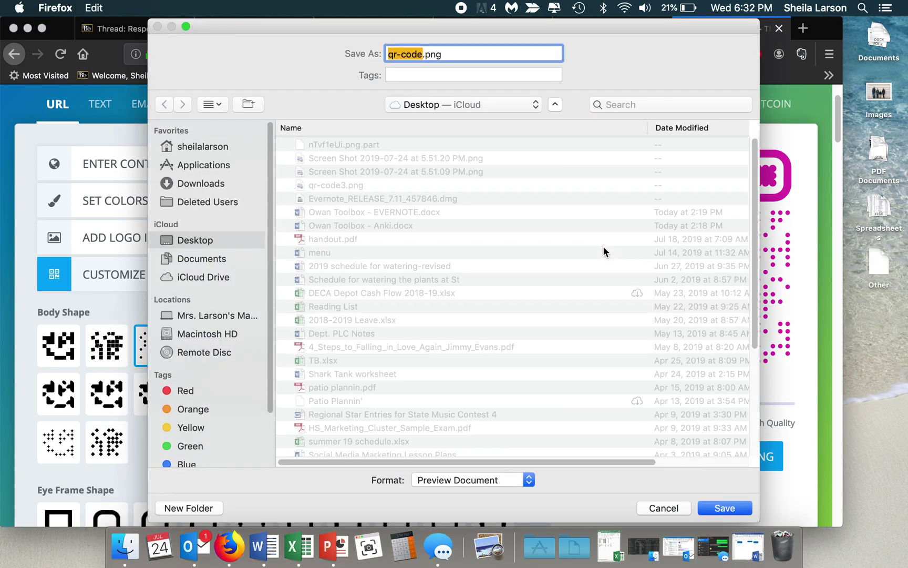
{"action": "type", "text": "website"}
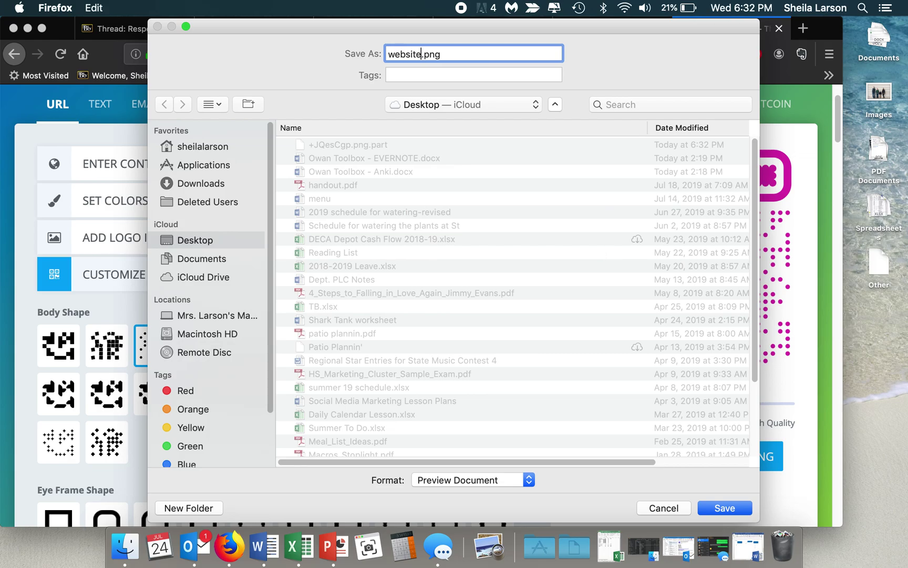
{"action": "left_click", "coordinate": [710, 510]}
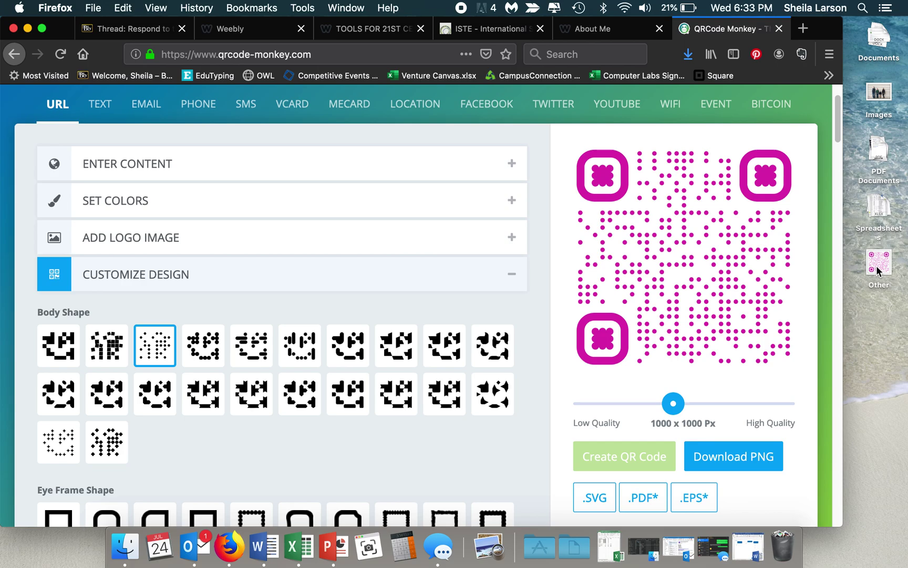
Switch to the Text QR type and enter 'Don't forget to study!'.
{"action": "left_click", "coordinate": [100, 104]}
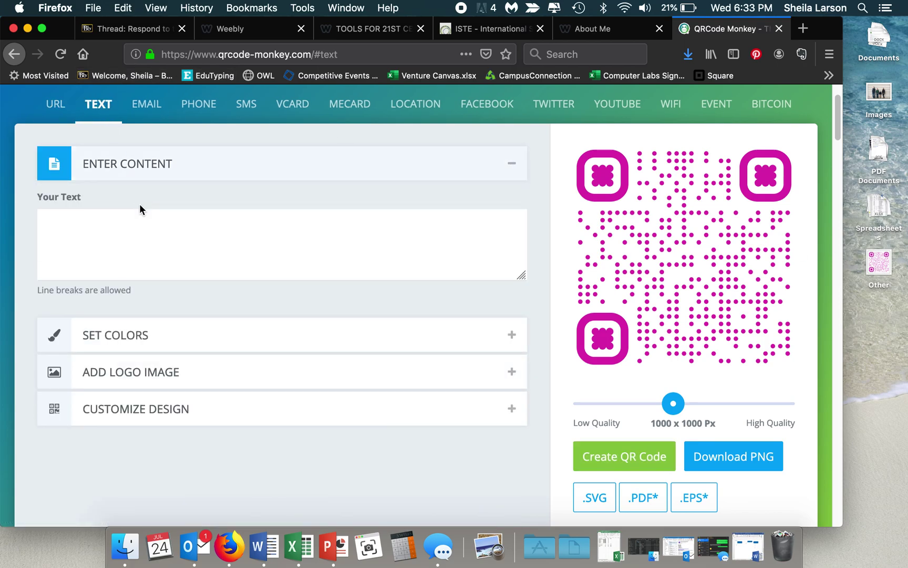
{"action": "left_click", "coordinate": [89, 230]}
{"action": "type", "text": "Don't"}
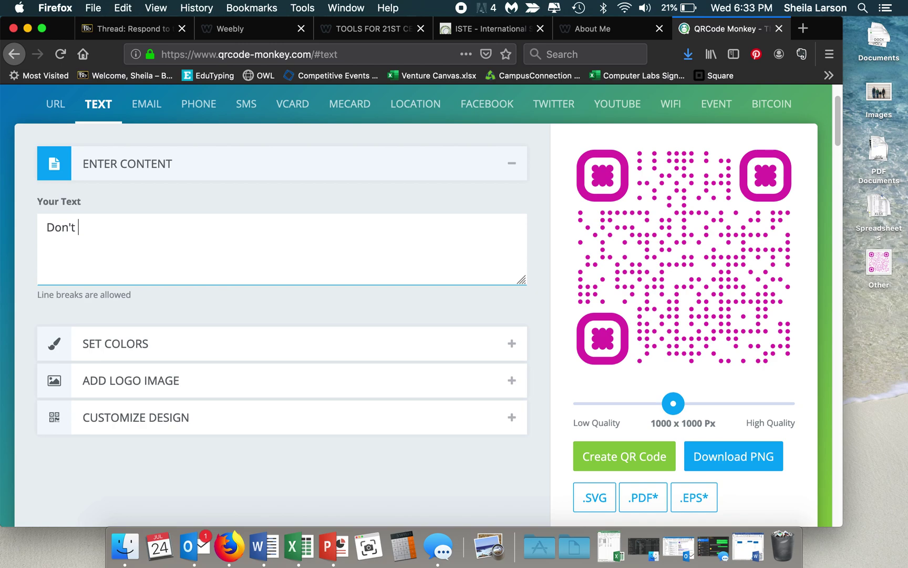
{"action": "type", "text": "forget to study!"}
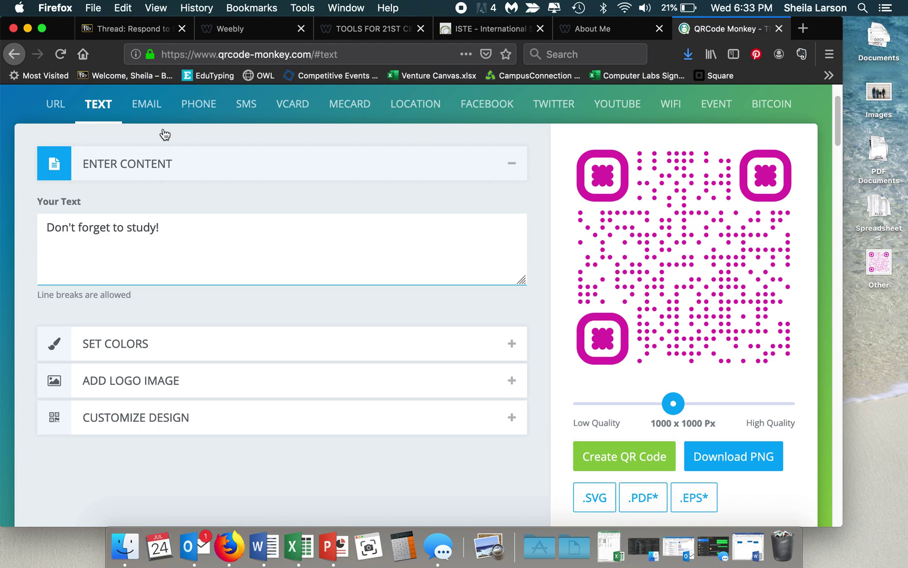
Show the Email QR code form, then move on to the Phone form.
{"action": "left_click", "coordinate": [145, 106]}
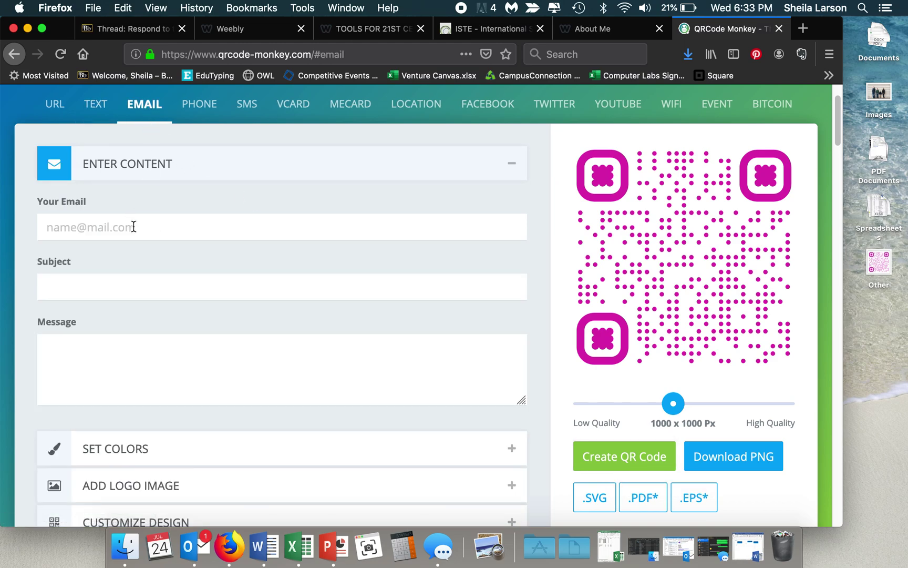
{"action": "left_click", "coordinate": [205, 113]}
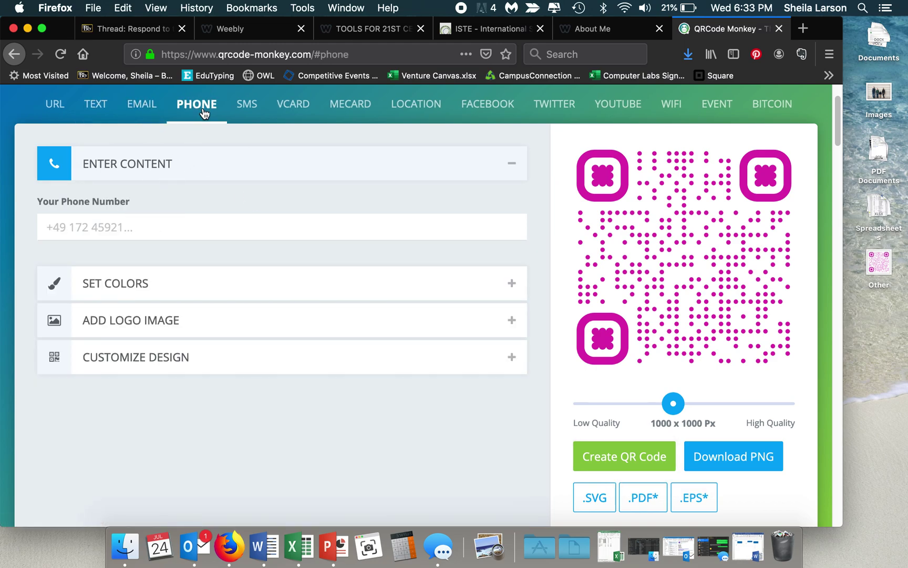